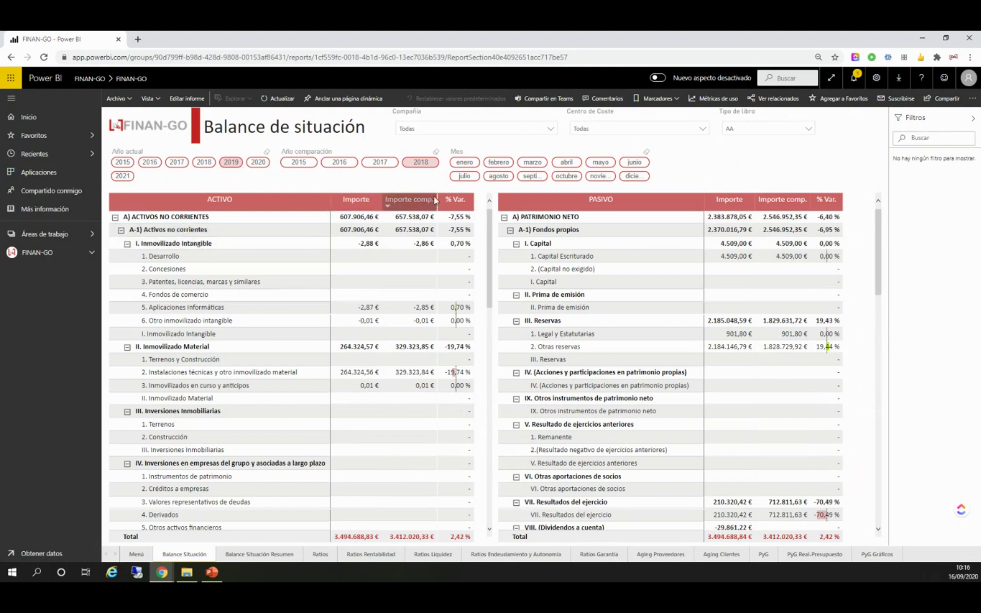
- Collapse and re-expand the I. Inmovilizado Intangible group in the assets table, and view the available Compañía filter options
click(129, 245)
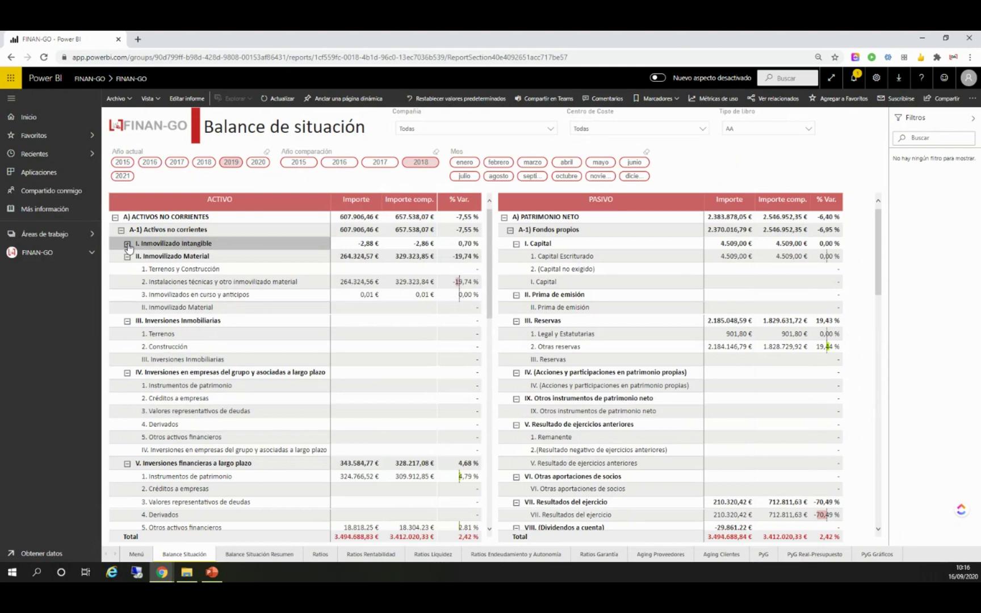
click(128, 244)
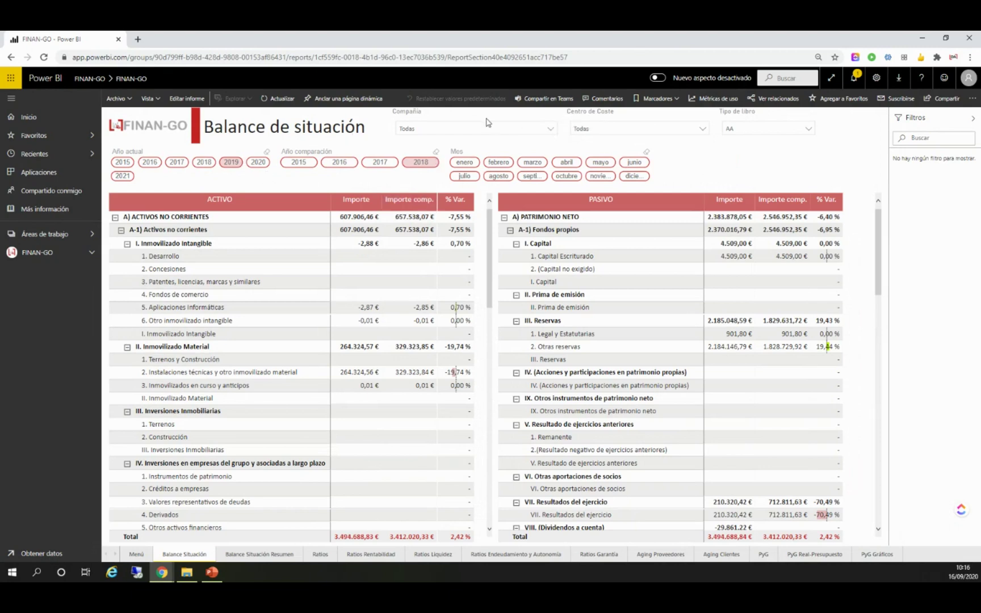
click(546, 130)
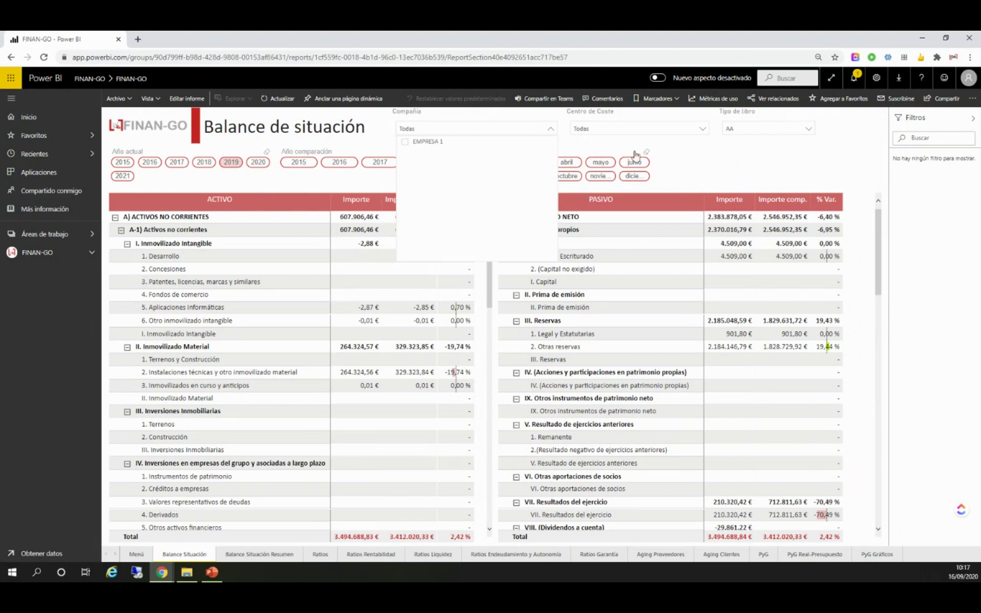
click(753, 166)
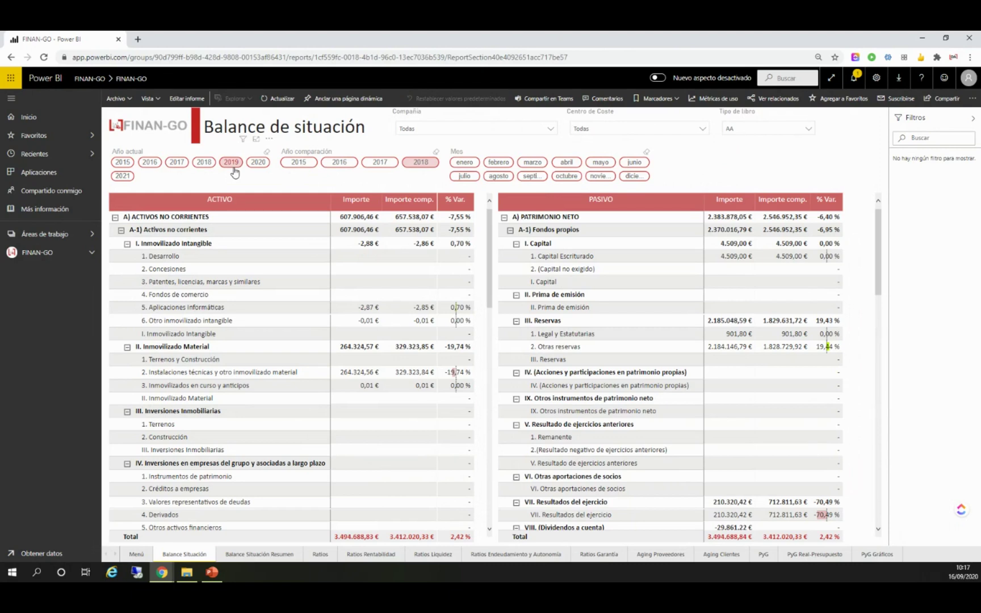
- Filter the balance sheet with 2017 as the comparison year and octubre as the month
click(389, 166)
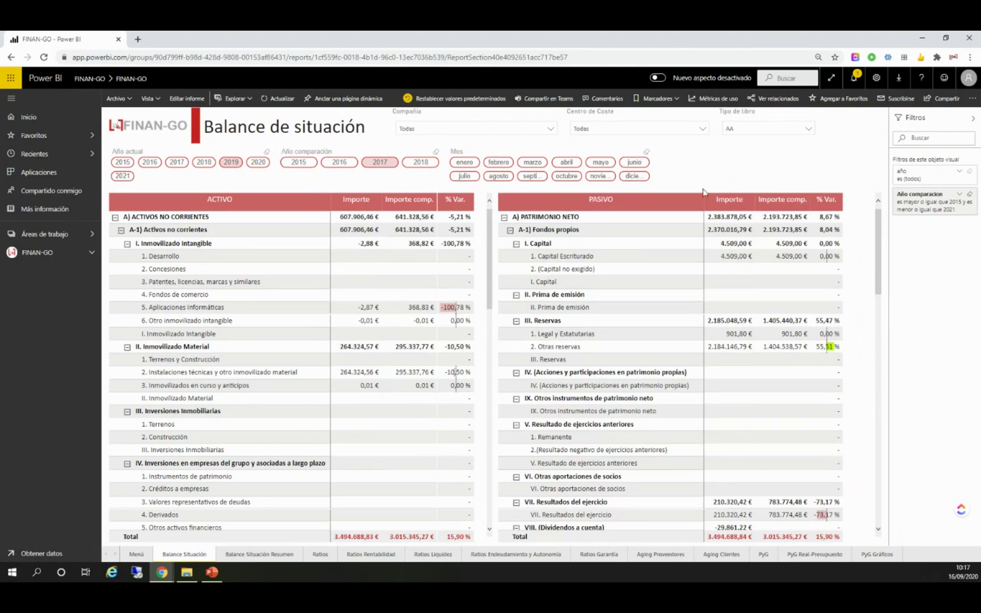
click(566, 175)
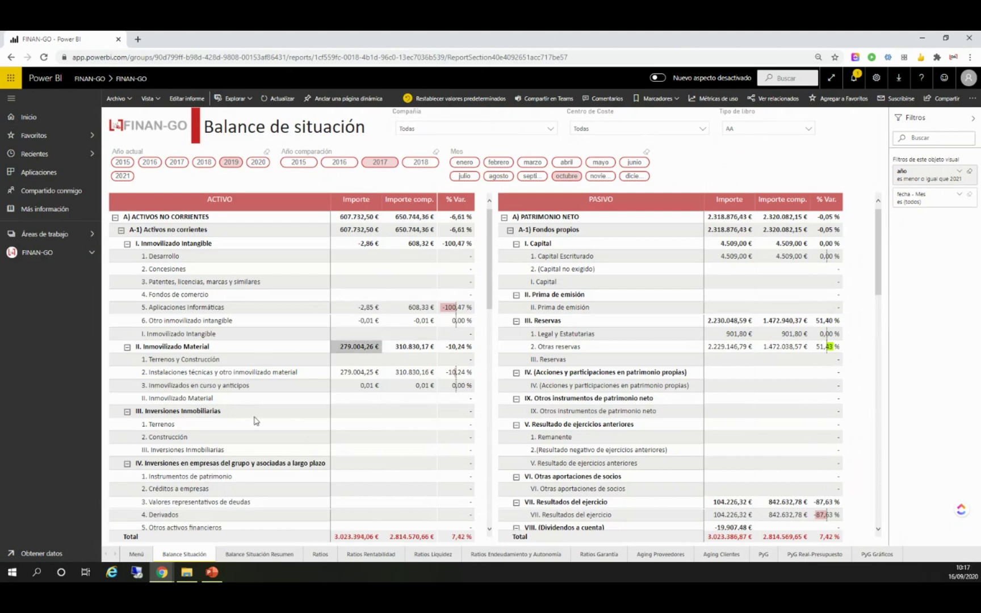
- Show the Balance Situación Resumen page and inspect the breakdown of A) ACTIVOS NO CORRIENTES, collapsing it again when finished
click(273, 554)
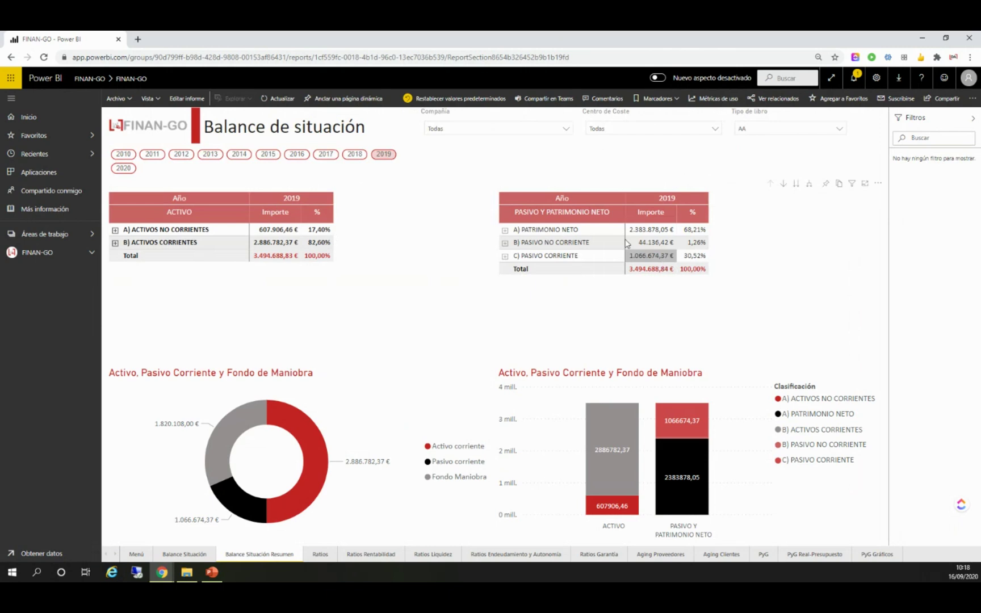
mouse_move(264, 258)
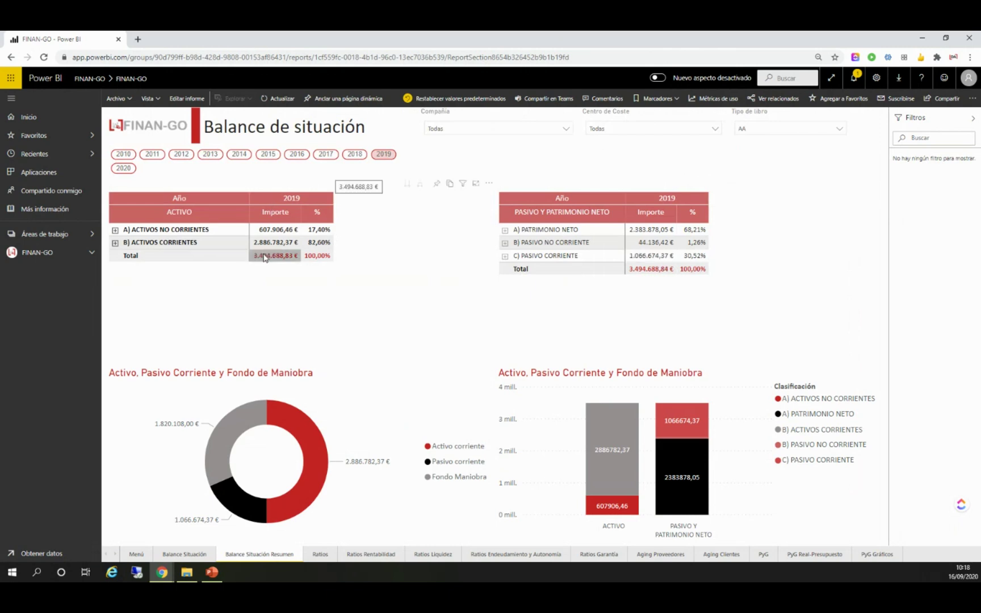
click(115, 231)
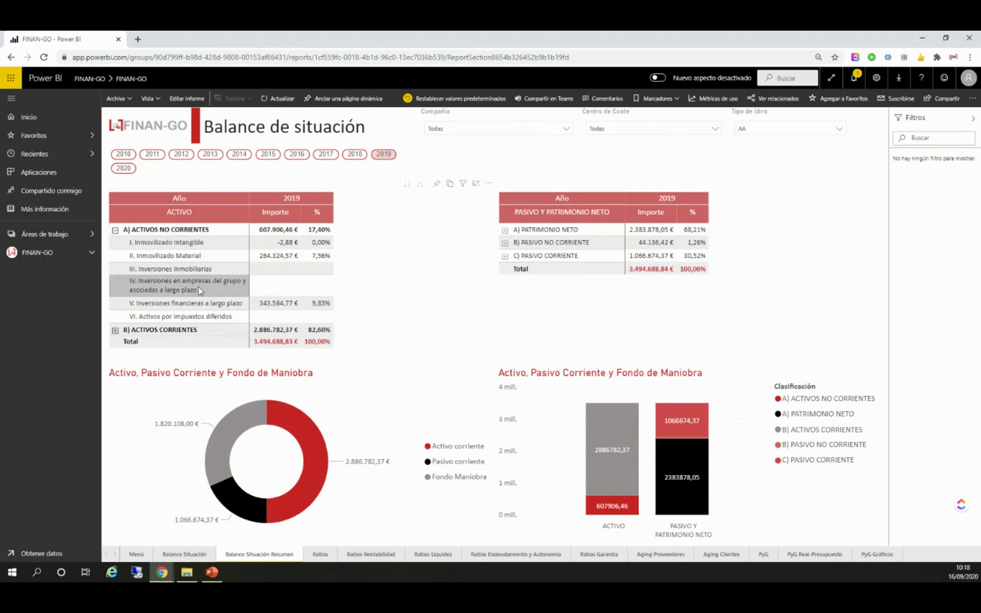
click(116, 230)
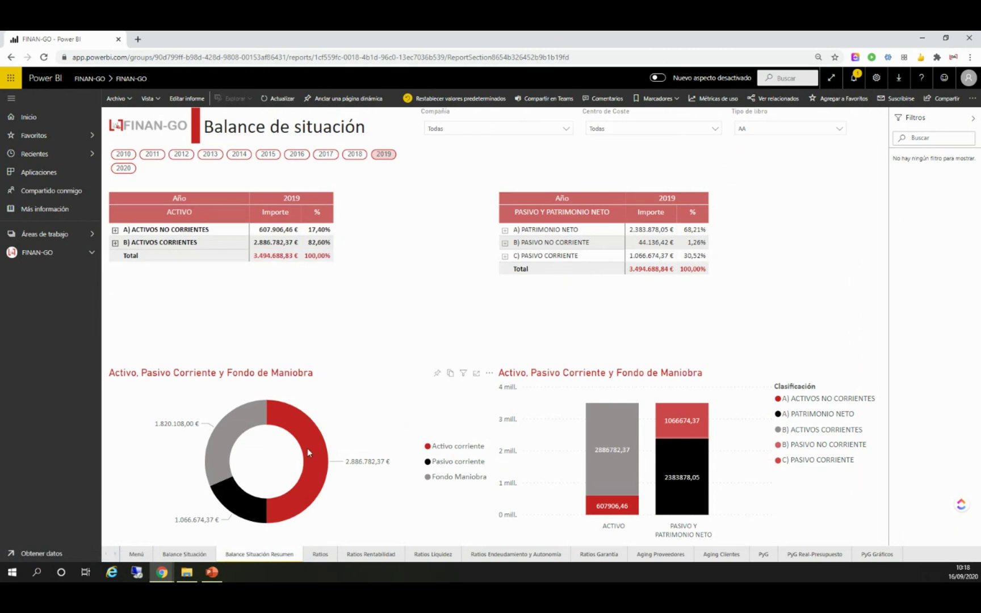
- Inspect the donut and stacked column chart details, and view the summary with the year set to 2018 before returning to 2019
mouse_move(304, 440)
mouse_move(637, 516)
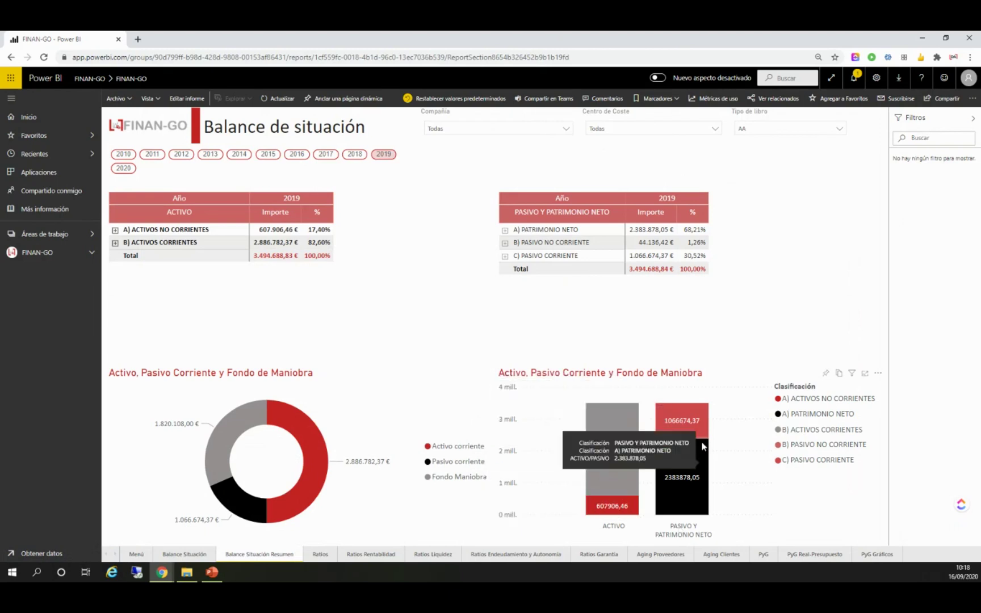
mouse_move(687, 414)
mouse_move(680, 498)
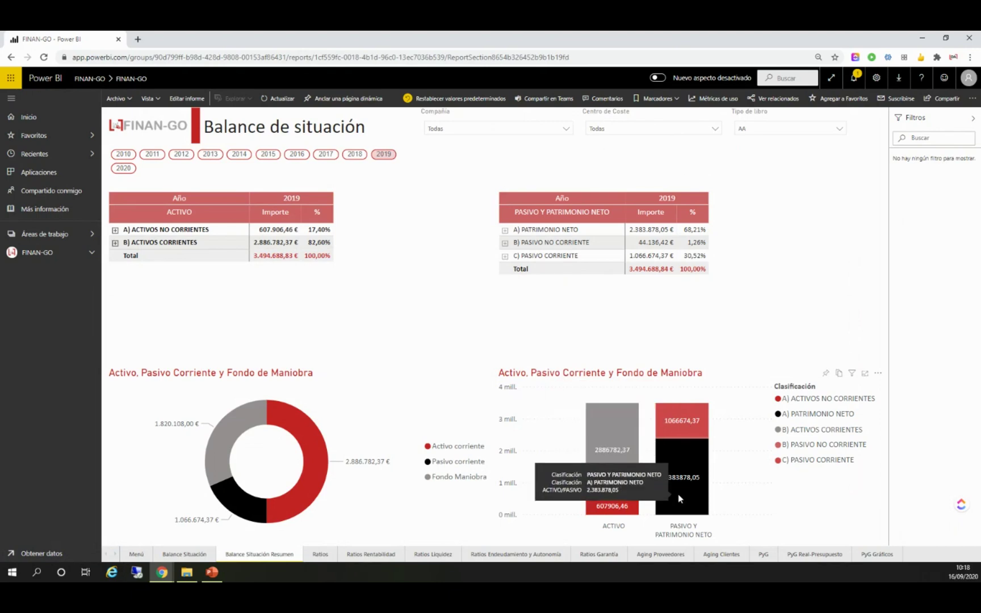
click(356, 156)
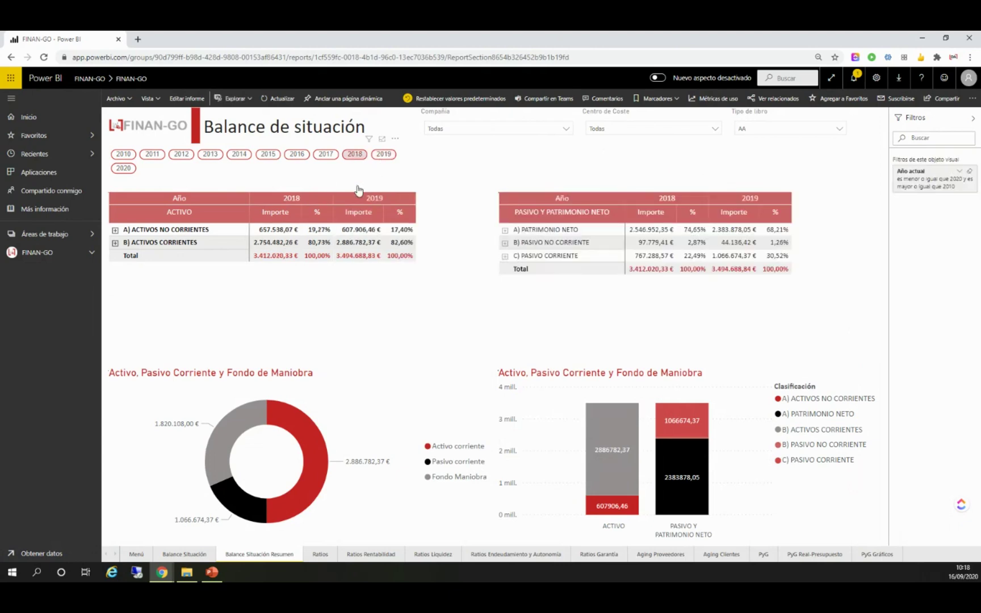
click(384, 153)
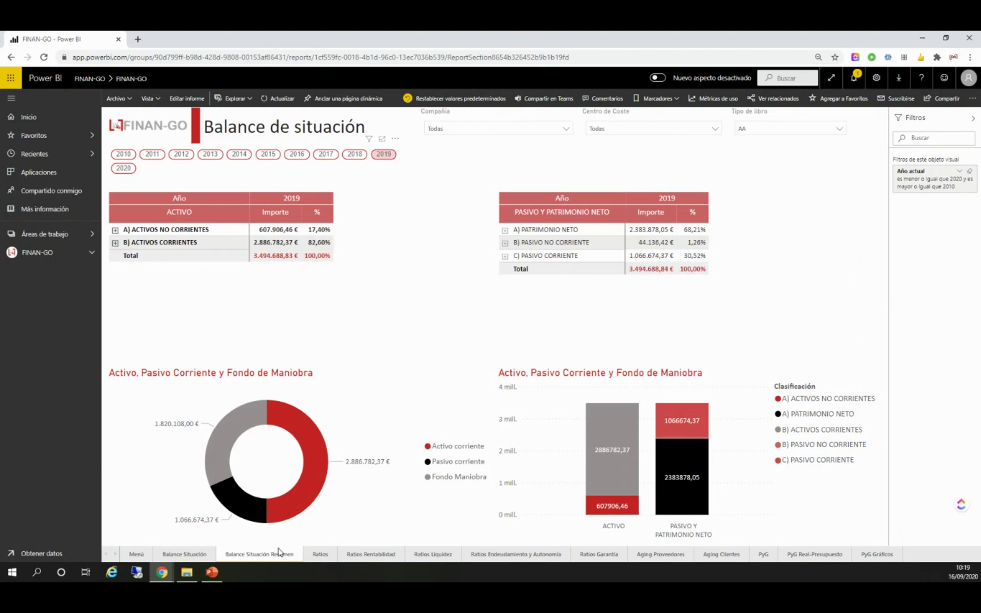
- On the Ratios page, toggle 2017 out of and back into the selected years, and add 2016 to the comparison
click(320, 555)
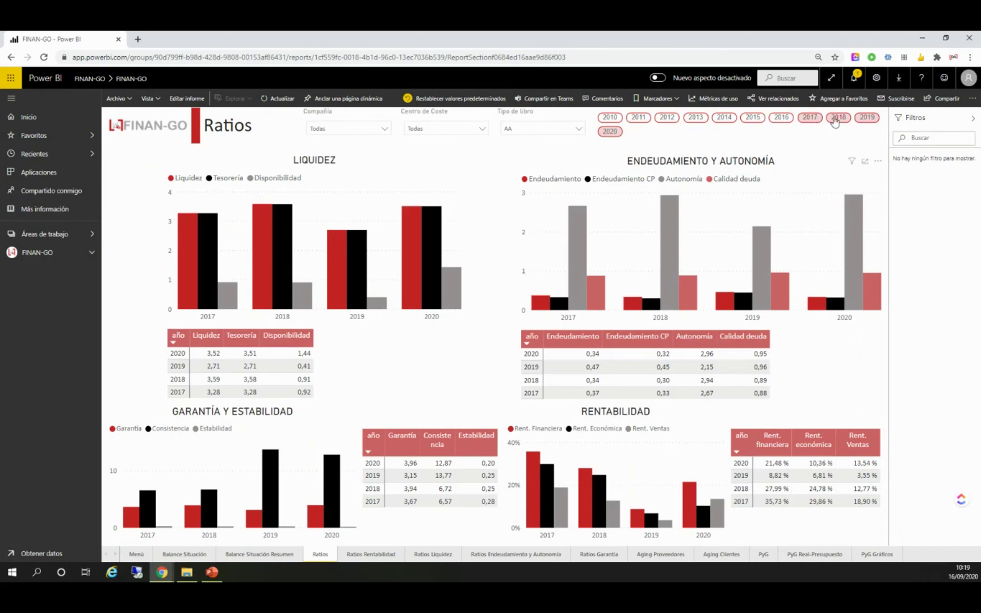
ctrl+click(809, 120)
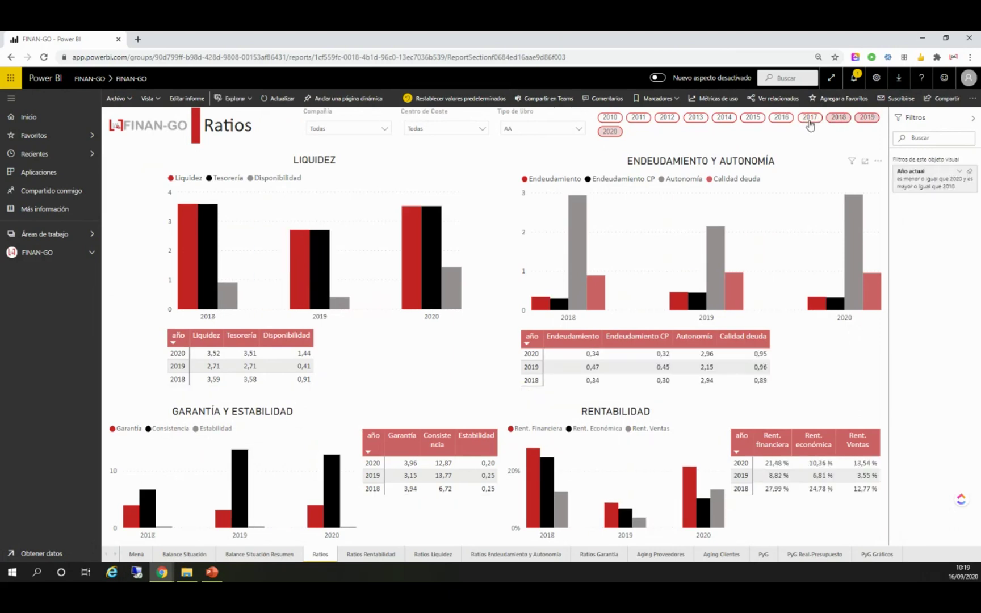
ctrl+click(809, 119)
ctrl+click(782, 119)
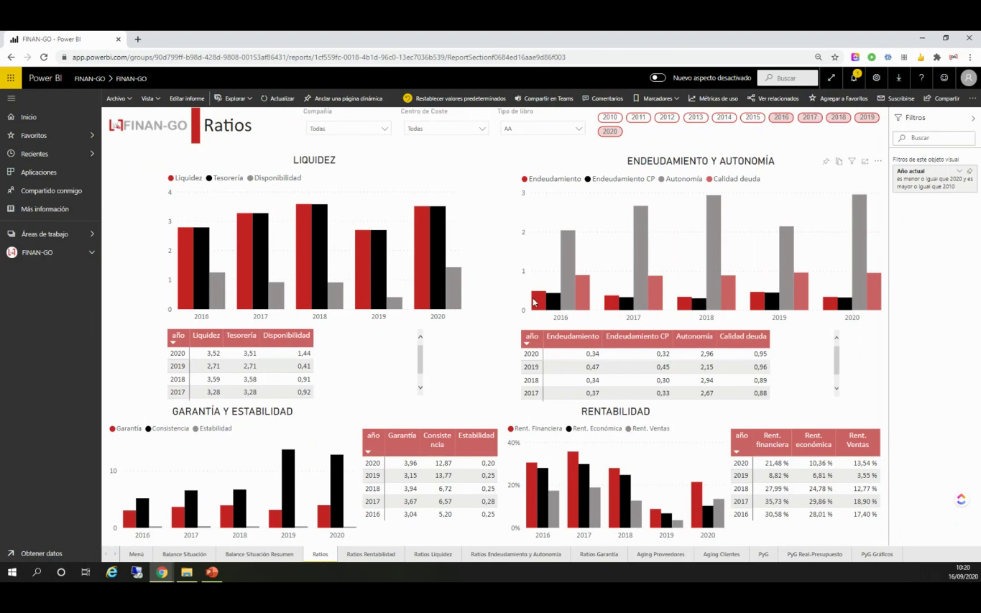
mouse_move(533, 302)
- On the Ratios Rentabilidad page, examine the profitability cards and their formulas, and check the 2018 figures before returning to 2019
click(363, 555)
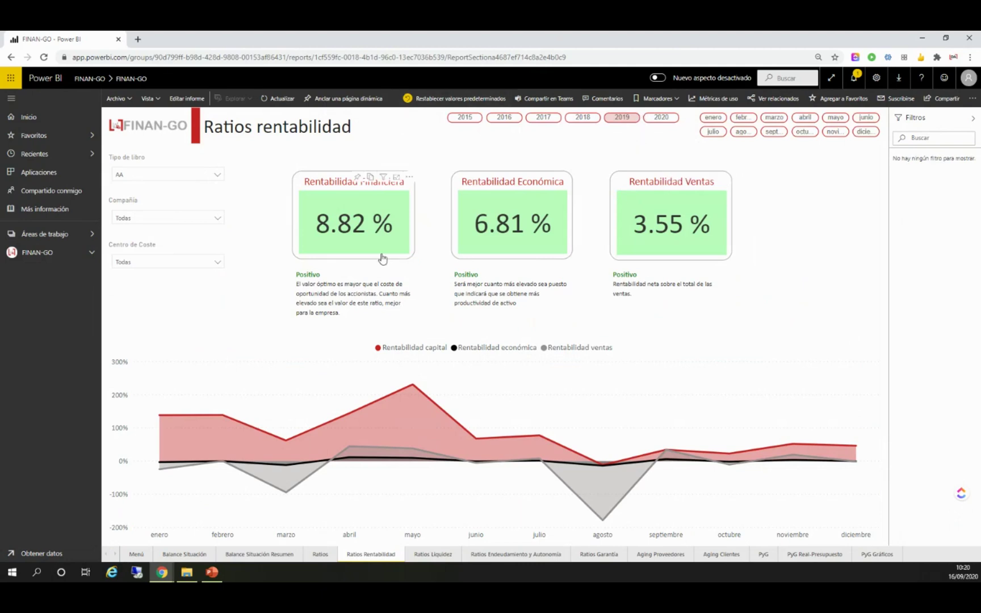
mouse_move(471, 205)
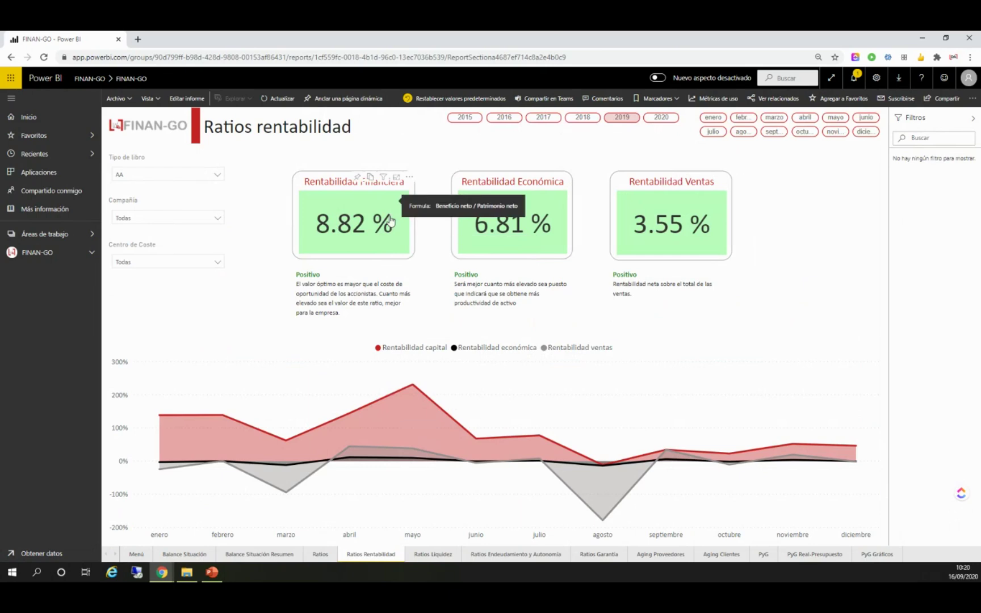
mouse_move(613, 391)
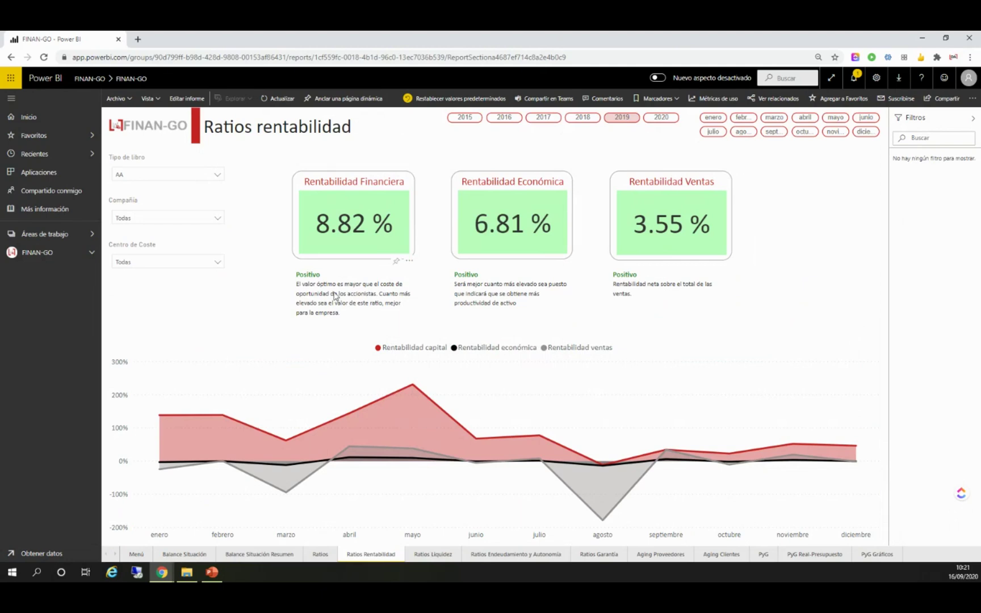
mouse_move(355, 215)
click(582, 119)
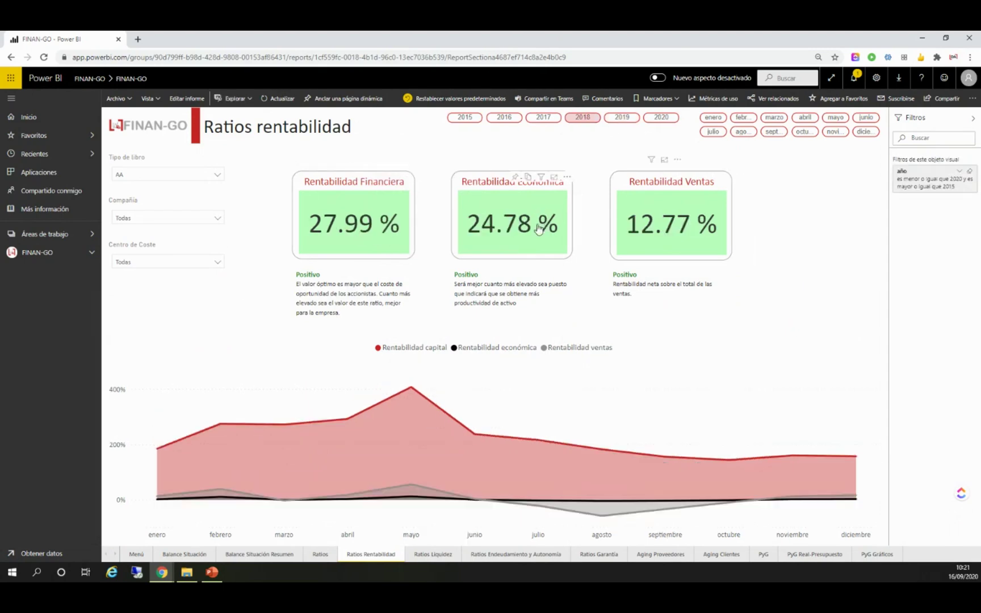
click(620, 119)
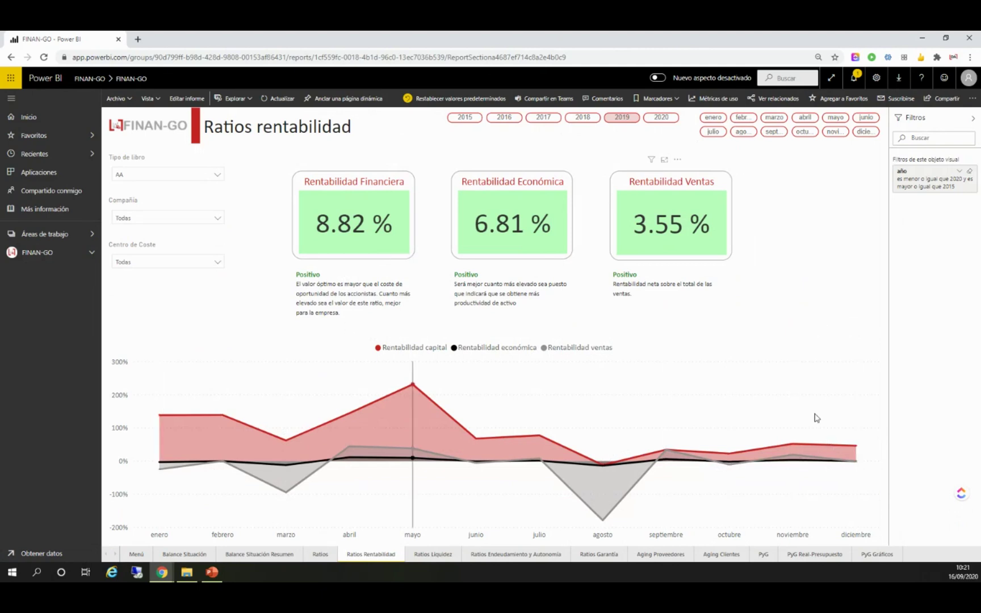
- Review the Ratios Liquidez, Ratios Endeudamiento y Autonomía, and Ratios Garantía pages, examining the indebtedness cards
click(426, 555)
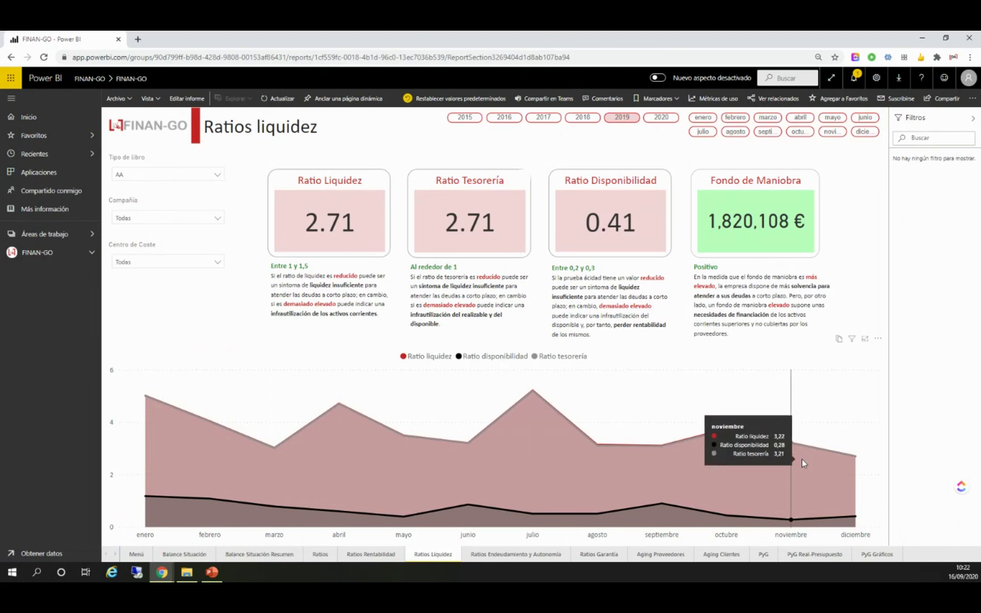
click(532, 554)
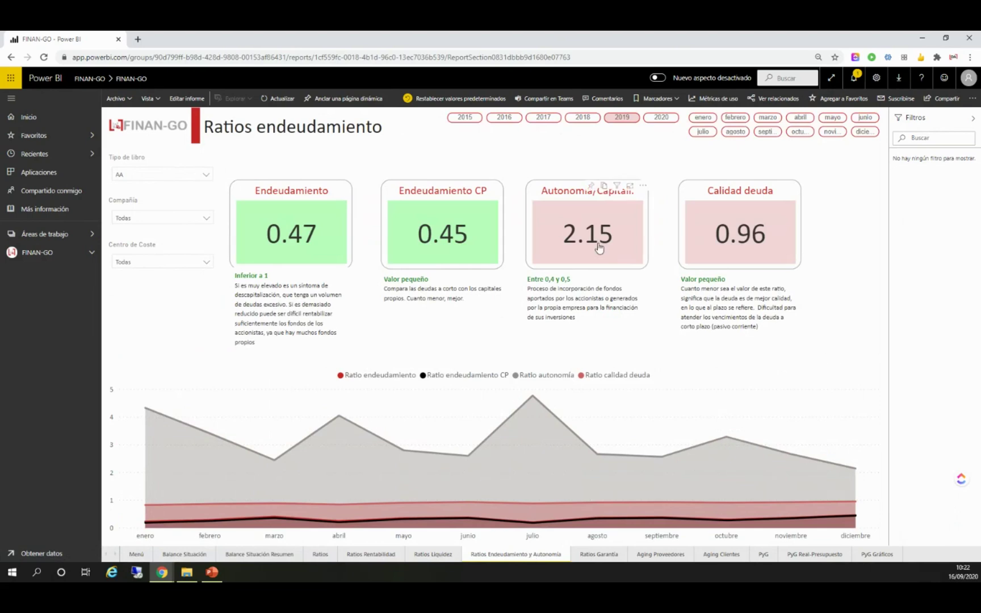
mouse_move(720, 246)
mouse_move(398, 236)
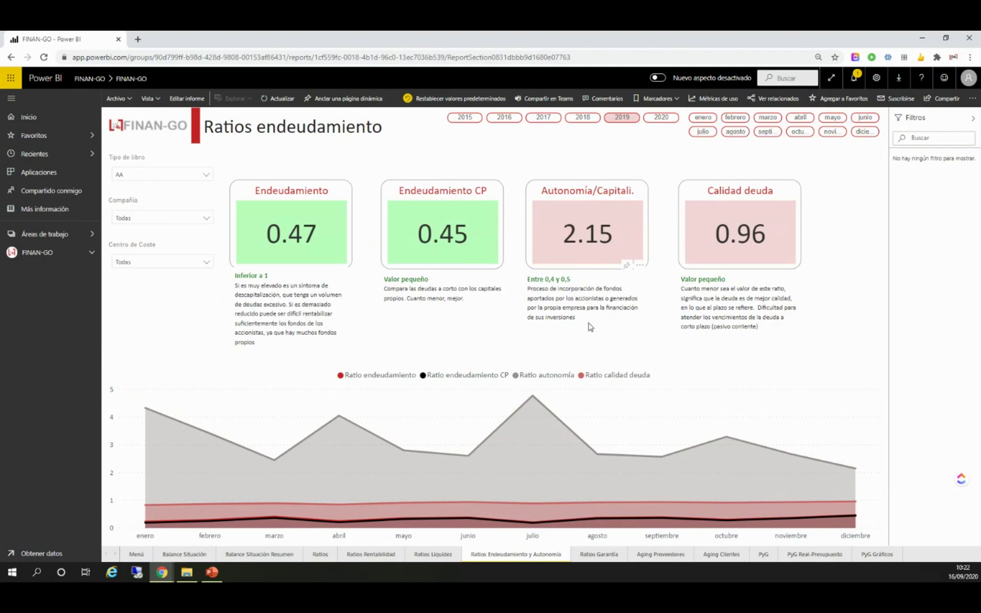
click(603, 559)
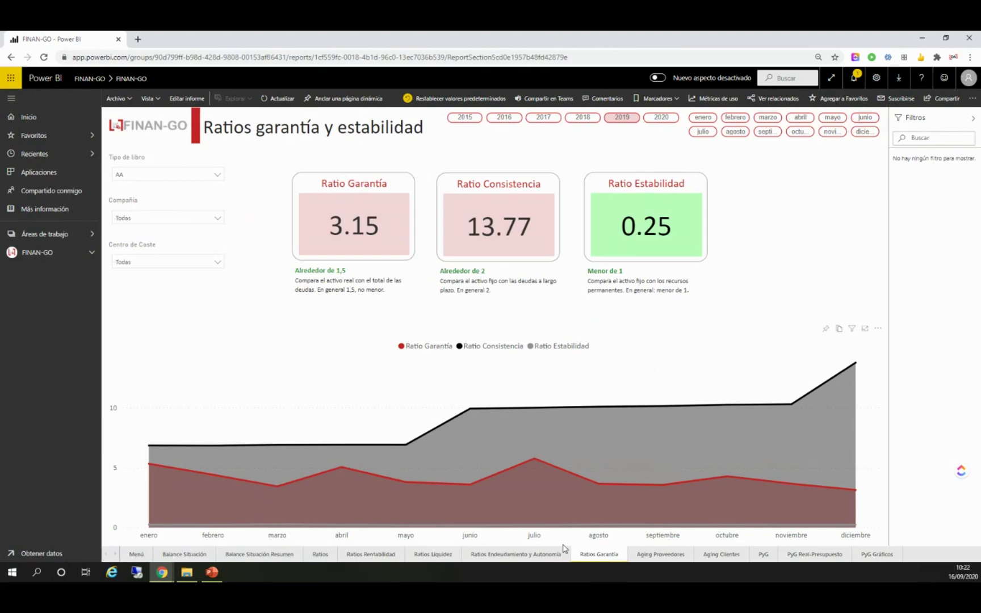
- On the Aging Proveedores page, inspect the invoices of PROVEEDOR 1176 by aging period and collapse that supplier again
click(674, 555)
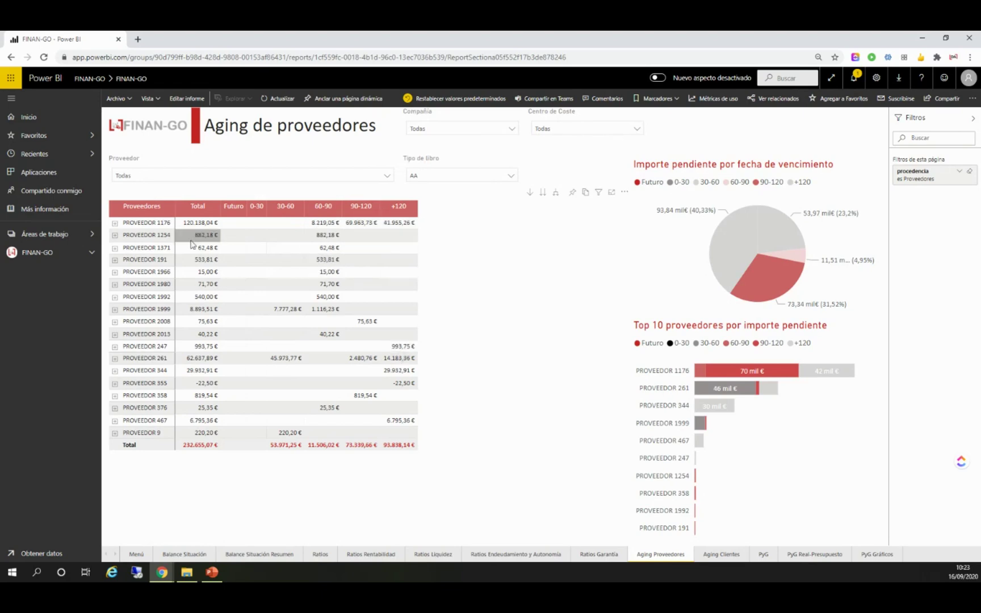
click(115, 223)
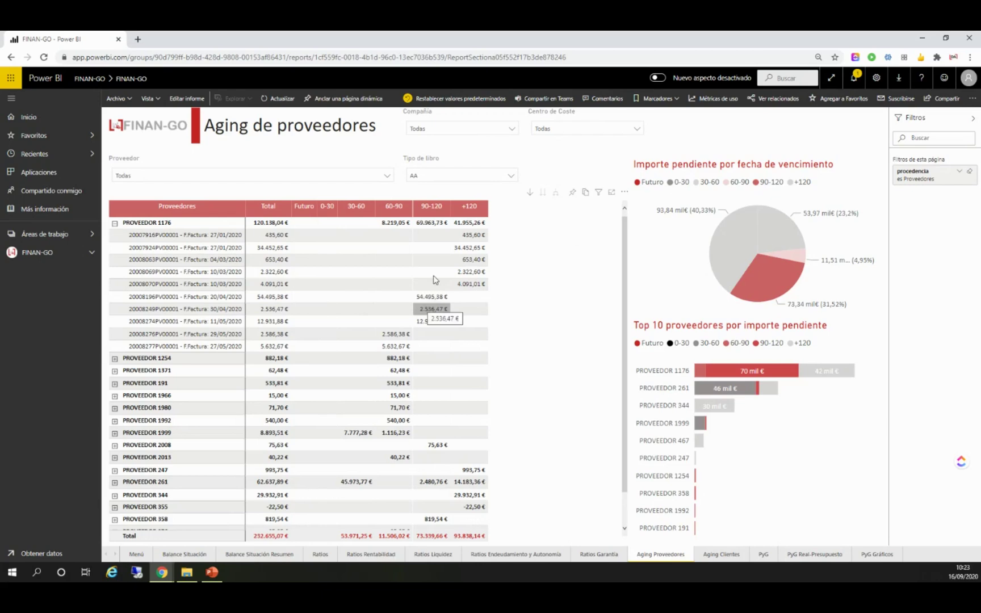
click(114, 225)
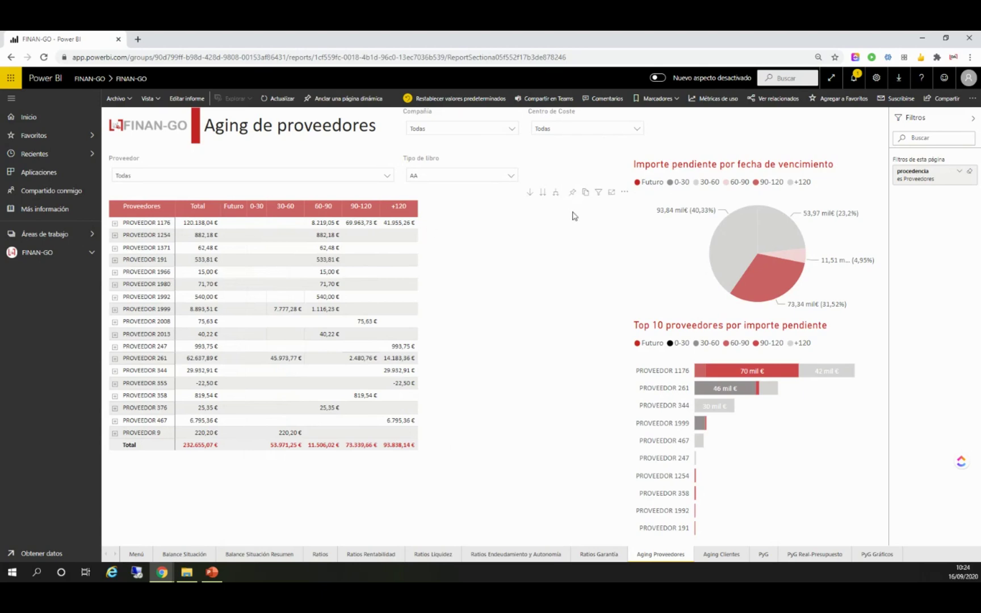
- View the extra options of the supplier aging table and the report's save, print, publish and export options
click(625, 196)
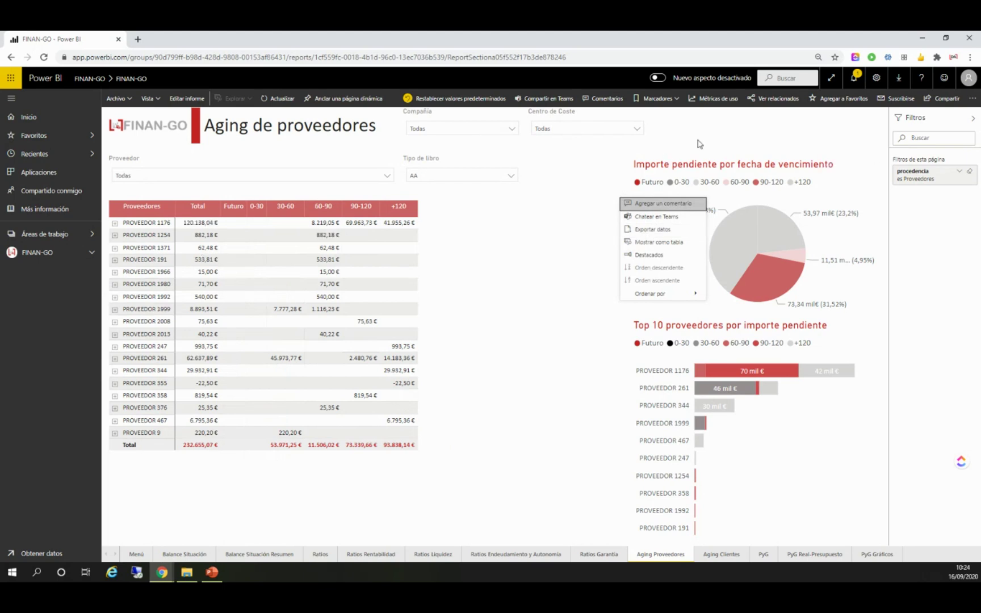
click(584, 191)
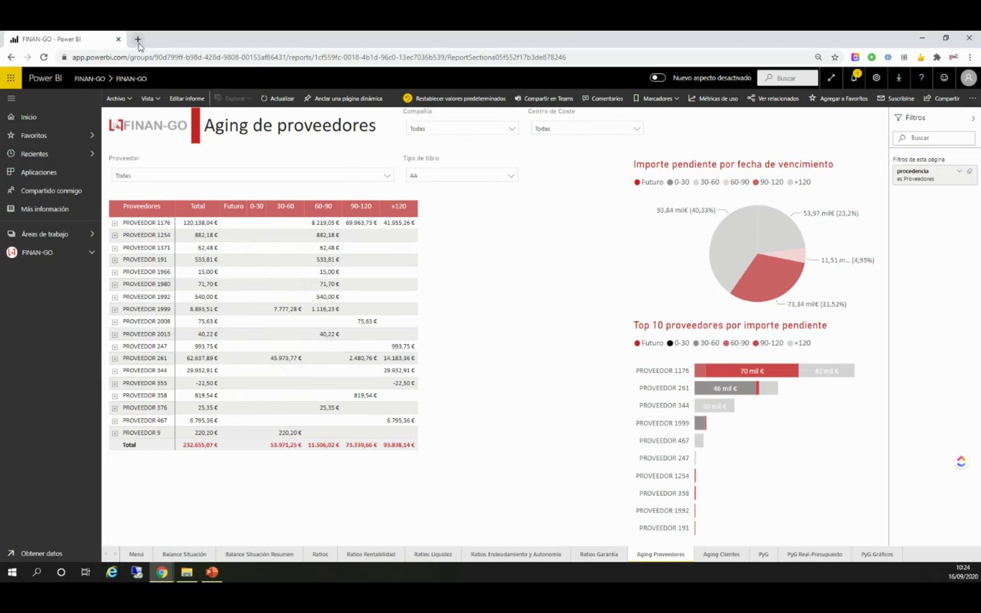
click(117, 98)
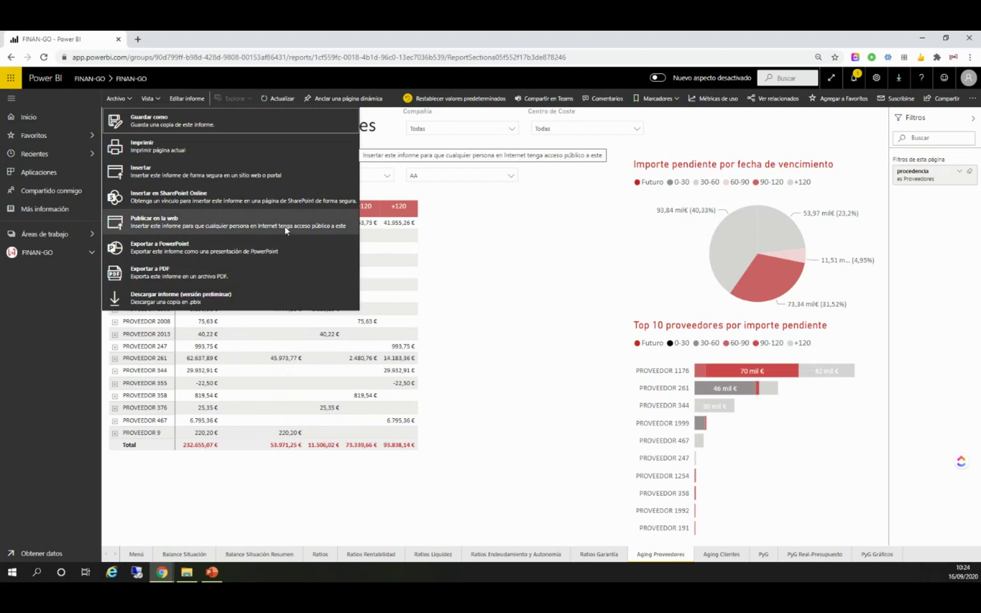
click(785, 138)
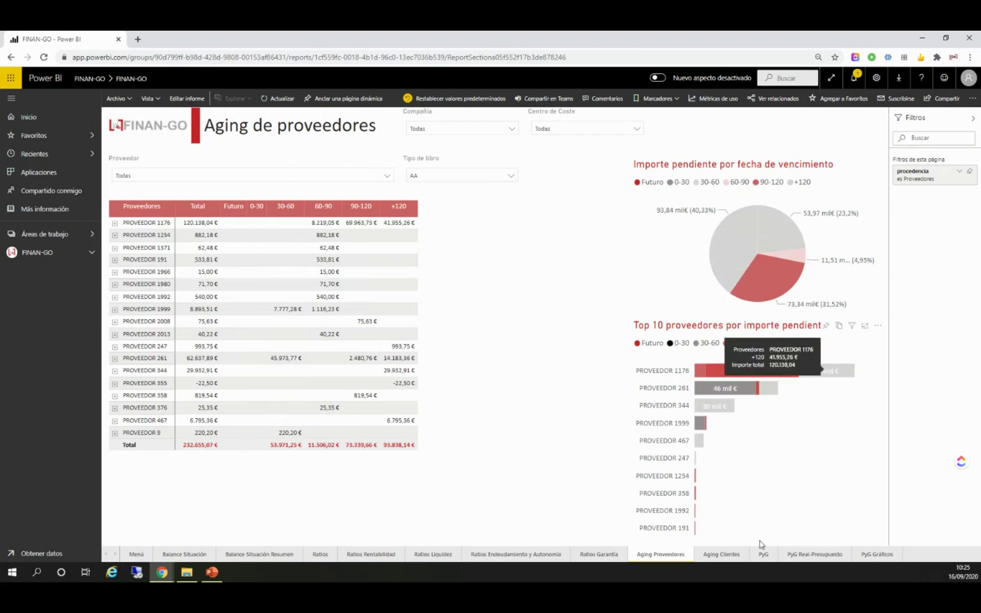
- On the Aging Clientes page, expand CLIENTE 100 to examine its outstanding invoices by aging period
click(721, 555)
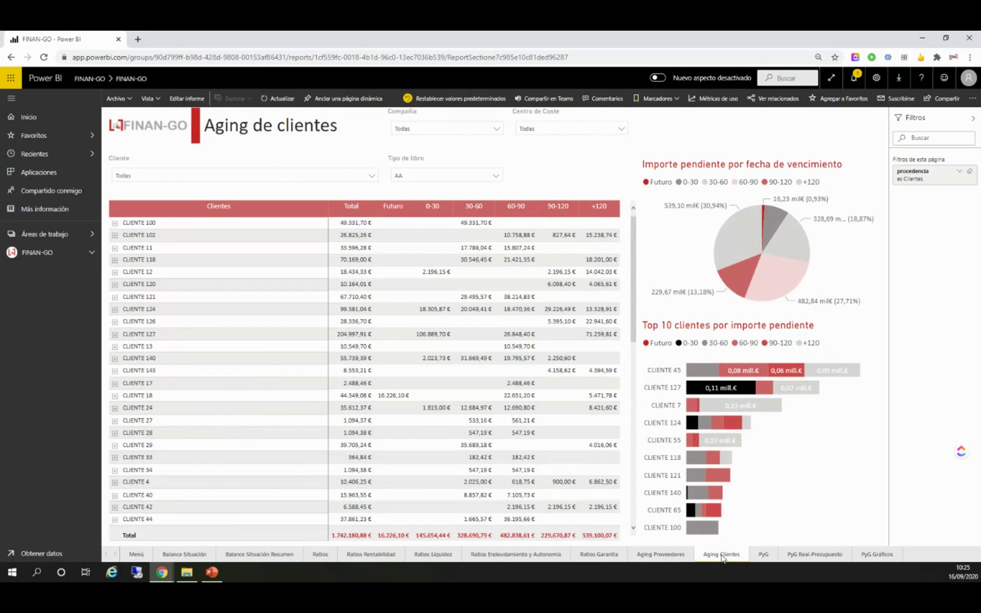
click(116, 224)
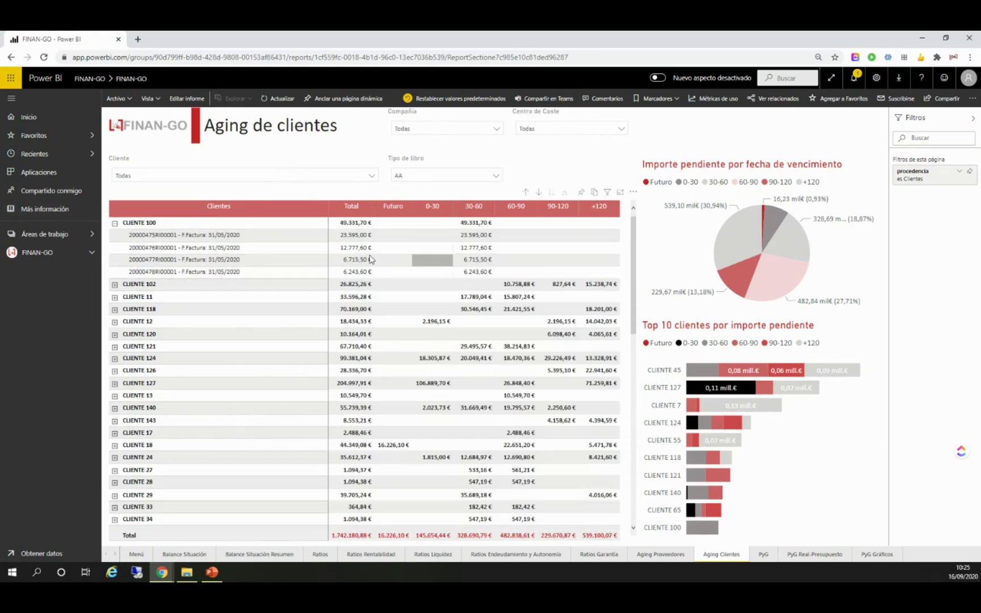
- Collapse CLIENTE 100 and cross-highlight the aging charts for CLIENTE 102 and CLIENTE 100 in turn, clearing the selection again
click(115, 225)
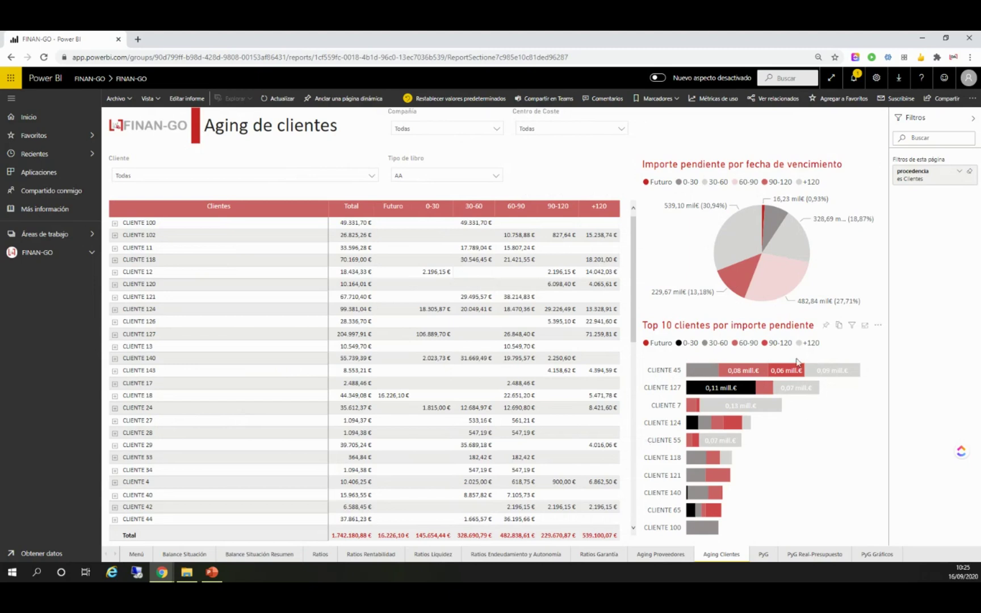
mouse_move(826, 372)
click(178, 235)
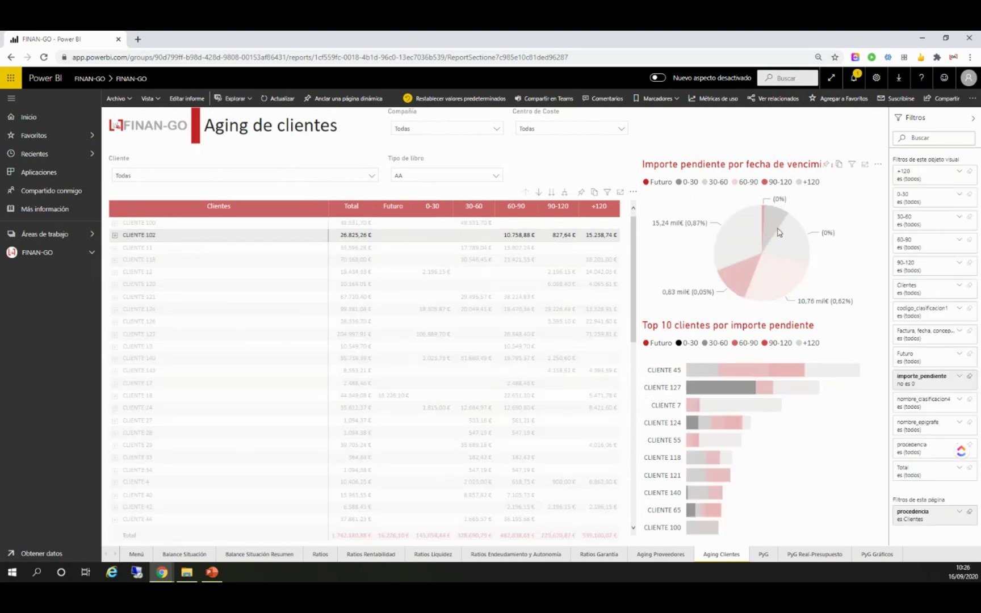
click(147, 234)
click(148, 222)
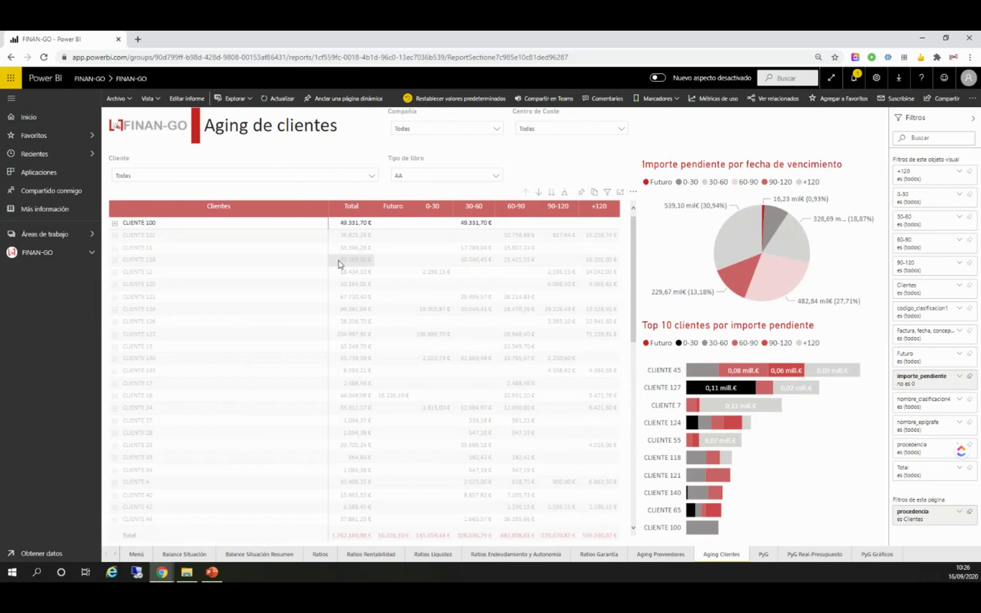
click(151, 224)
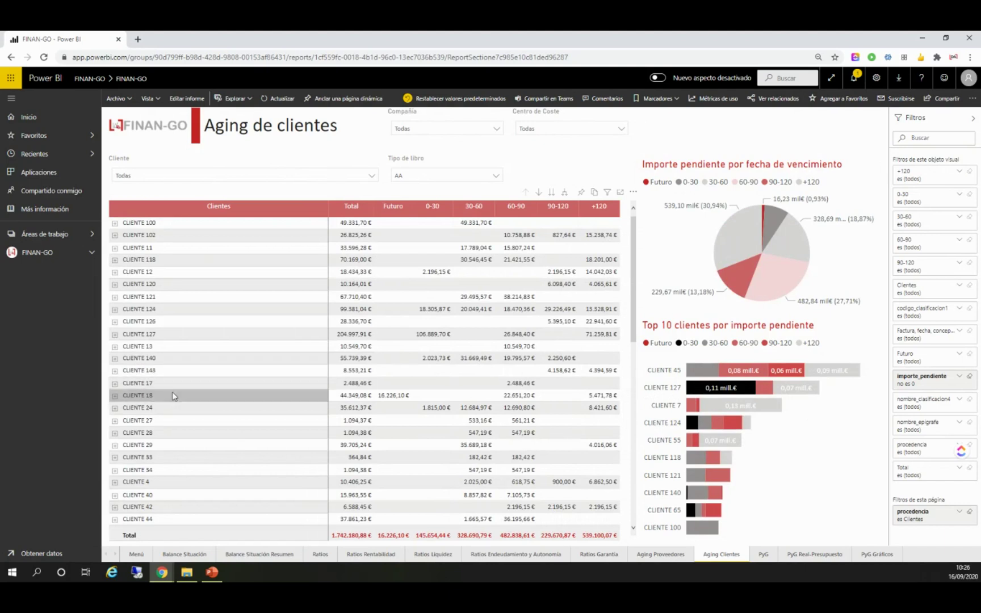
- Highlight CLIENTE 45 in the charts, inspect its share of the 60-90 period in the pie chart, and clear the selection
scroll(153, 448, down, 3)
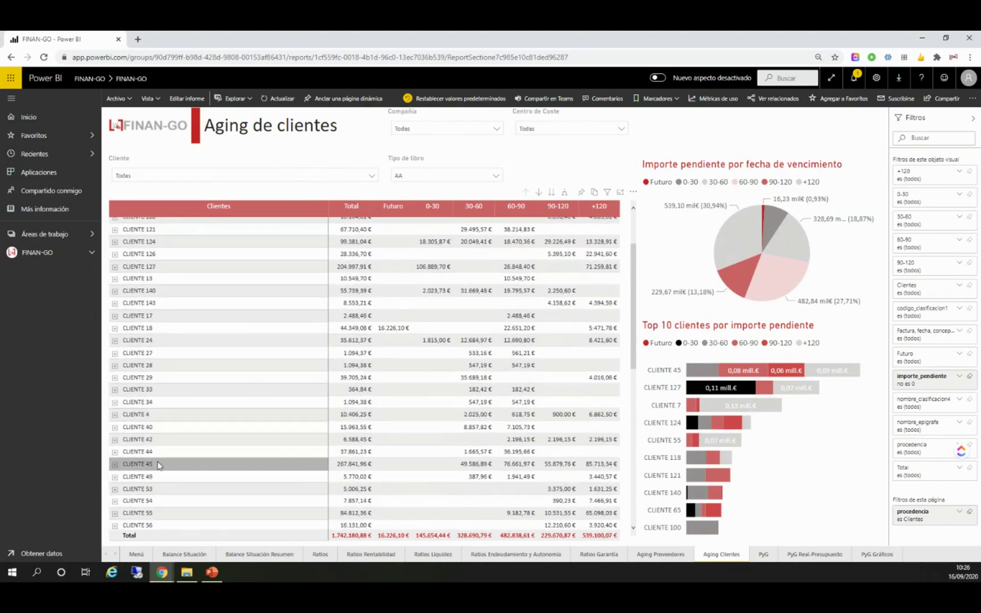
click(154, 465)
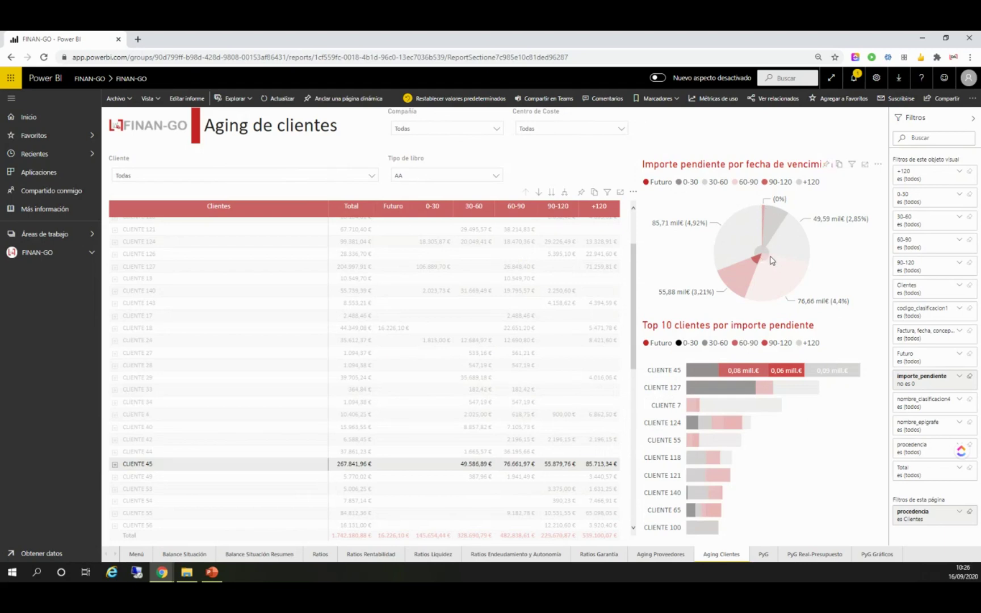
mouse_move(770, 262)
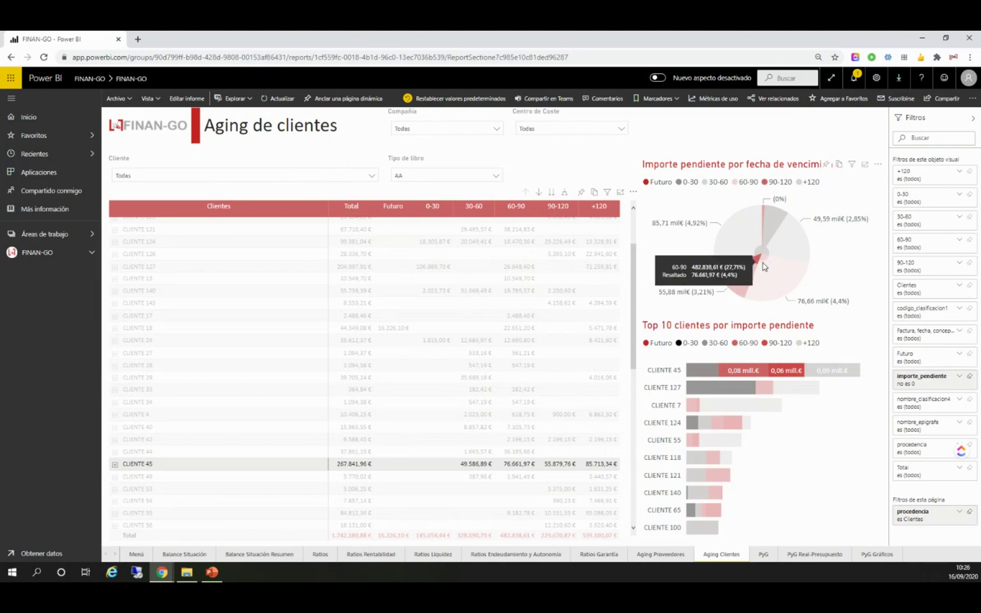
click(148, 465)
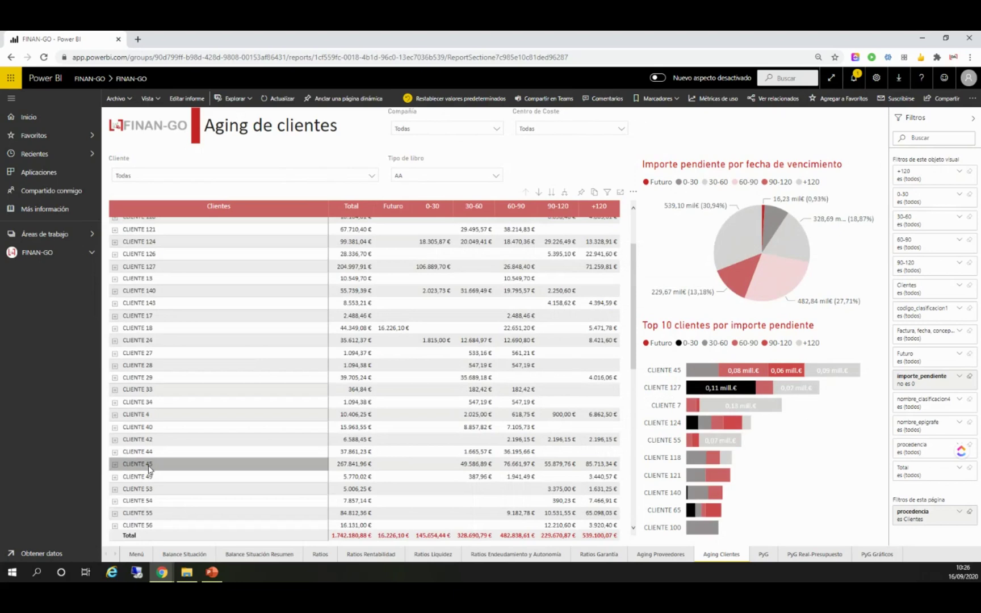
- Review the Pérdidas y Ganancias statement on the PyG page and look at its current-year and month filter options
click(764, 556)
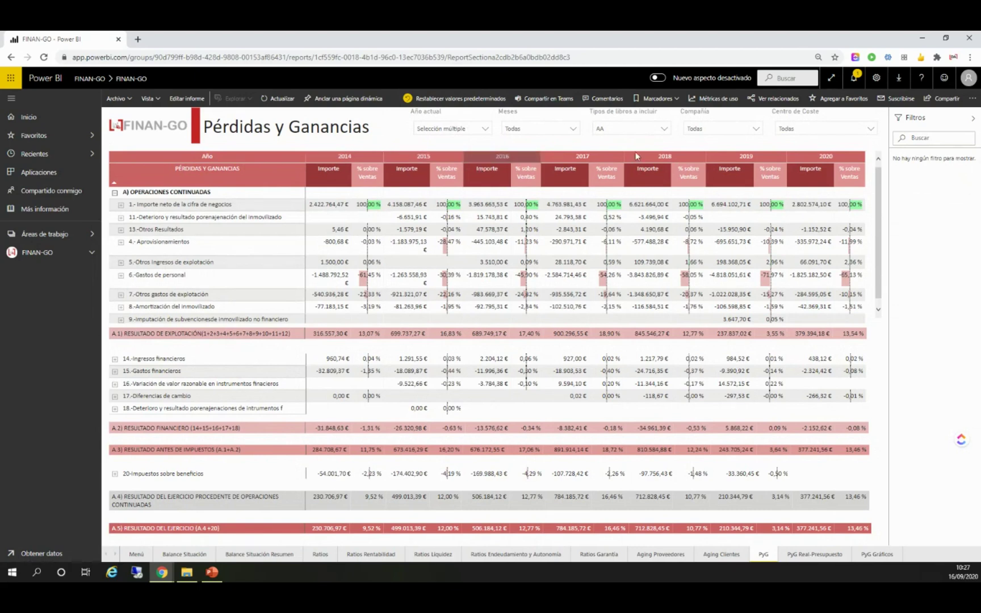
click(485, 130)
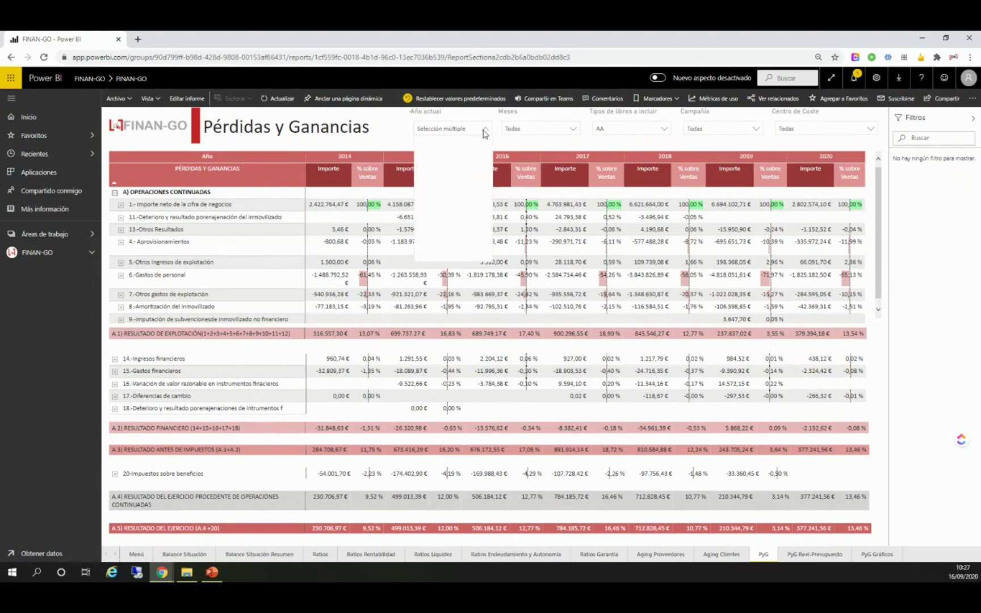
click(485, 132)
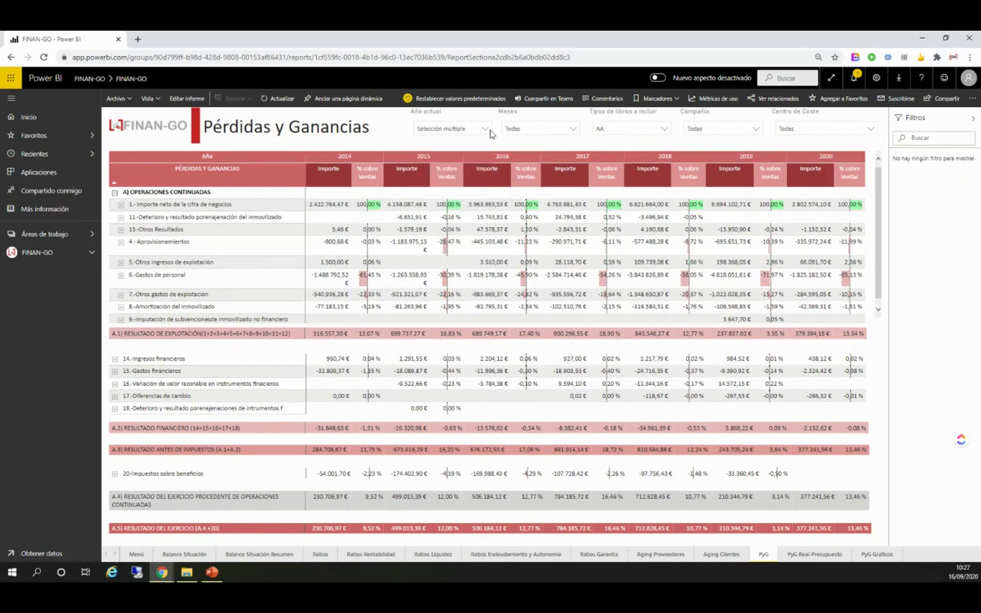
click(573, 131)
click(573, 131)
- Review the PyG Real-Presupuesto page and view the available comparison years without changing the selection
click(812, 555)
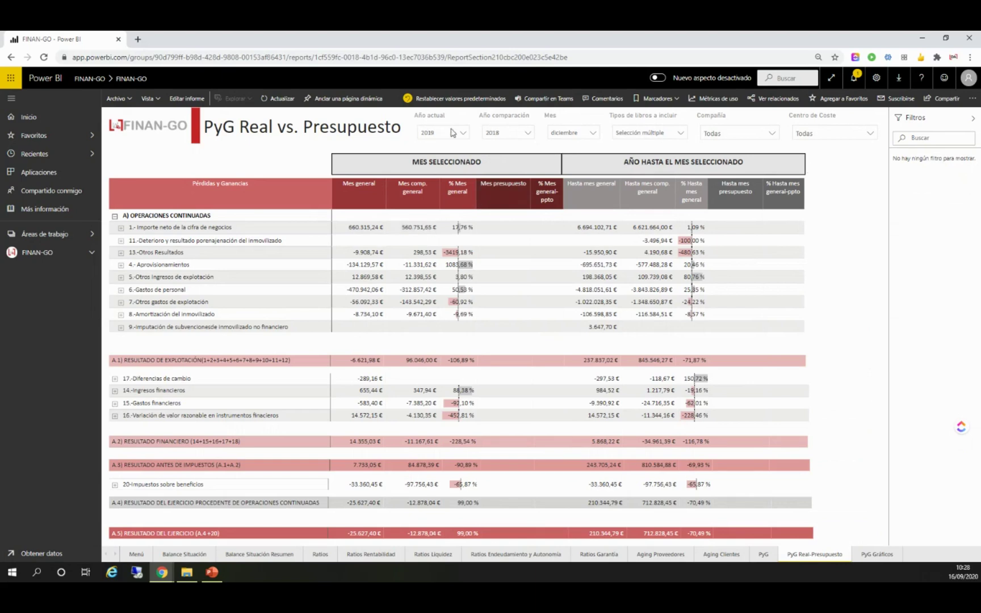
click(509, 136)
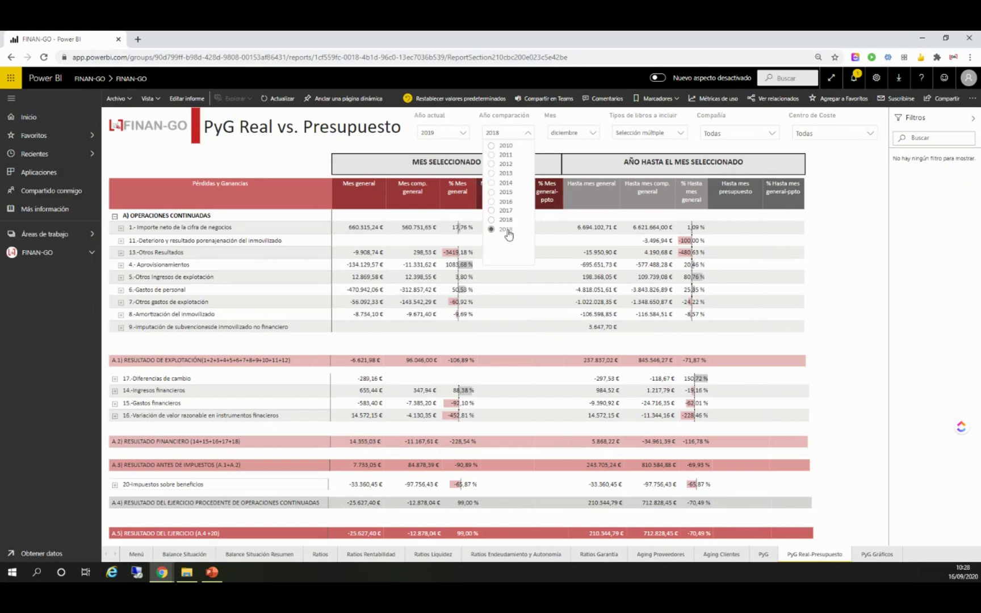
click(499, 132)
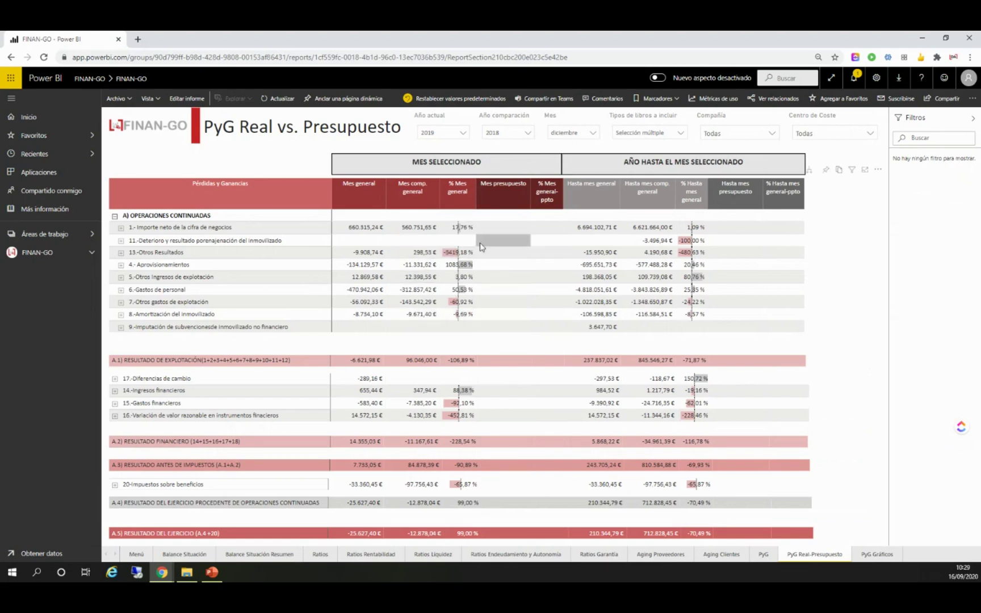
- Examine the financial and analytical charts on the PyG Gráficos page and switch to PowerPoint
click(865, 556)
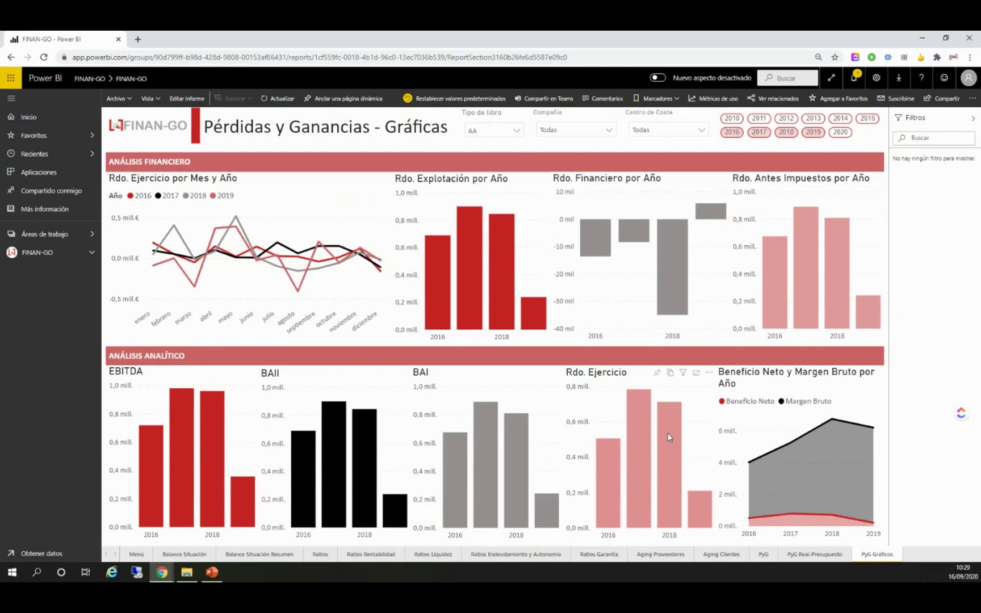
mouse_move(666, 433)
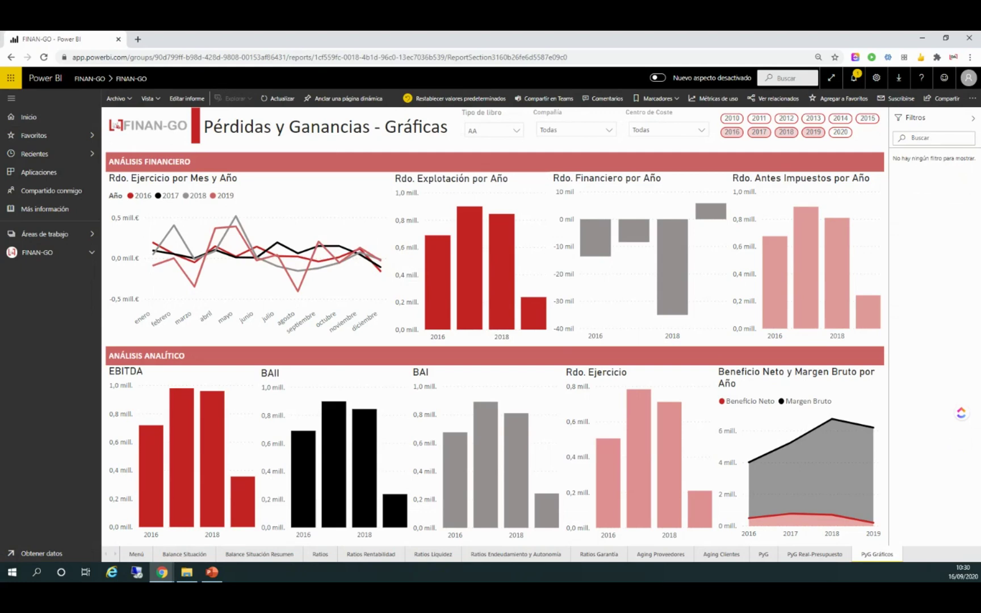
click(211, 572)
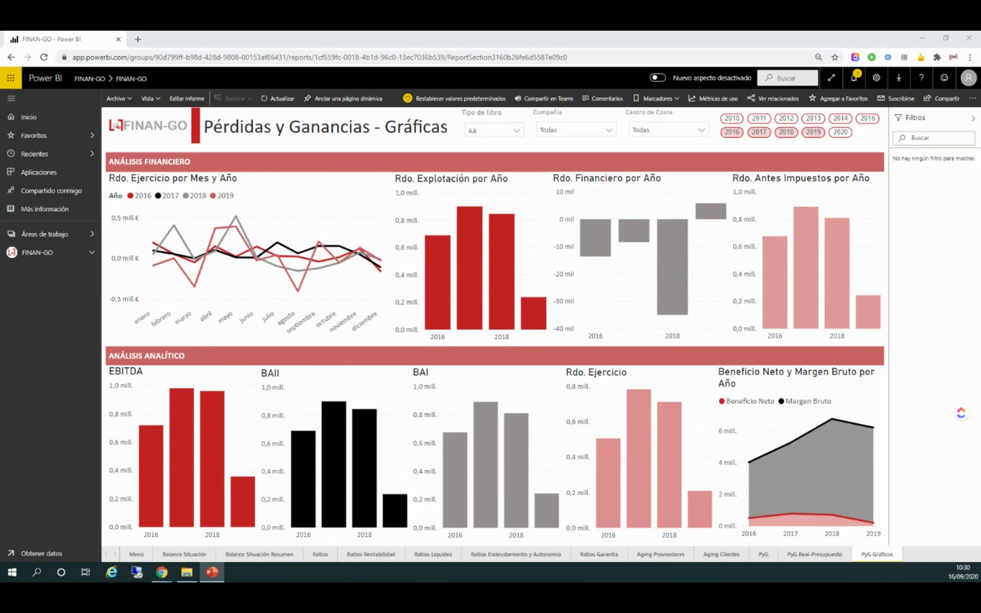